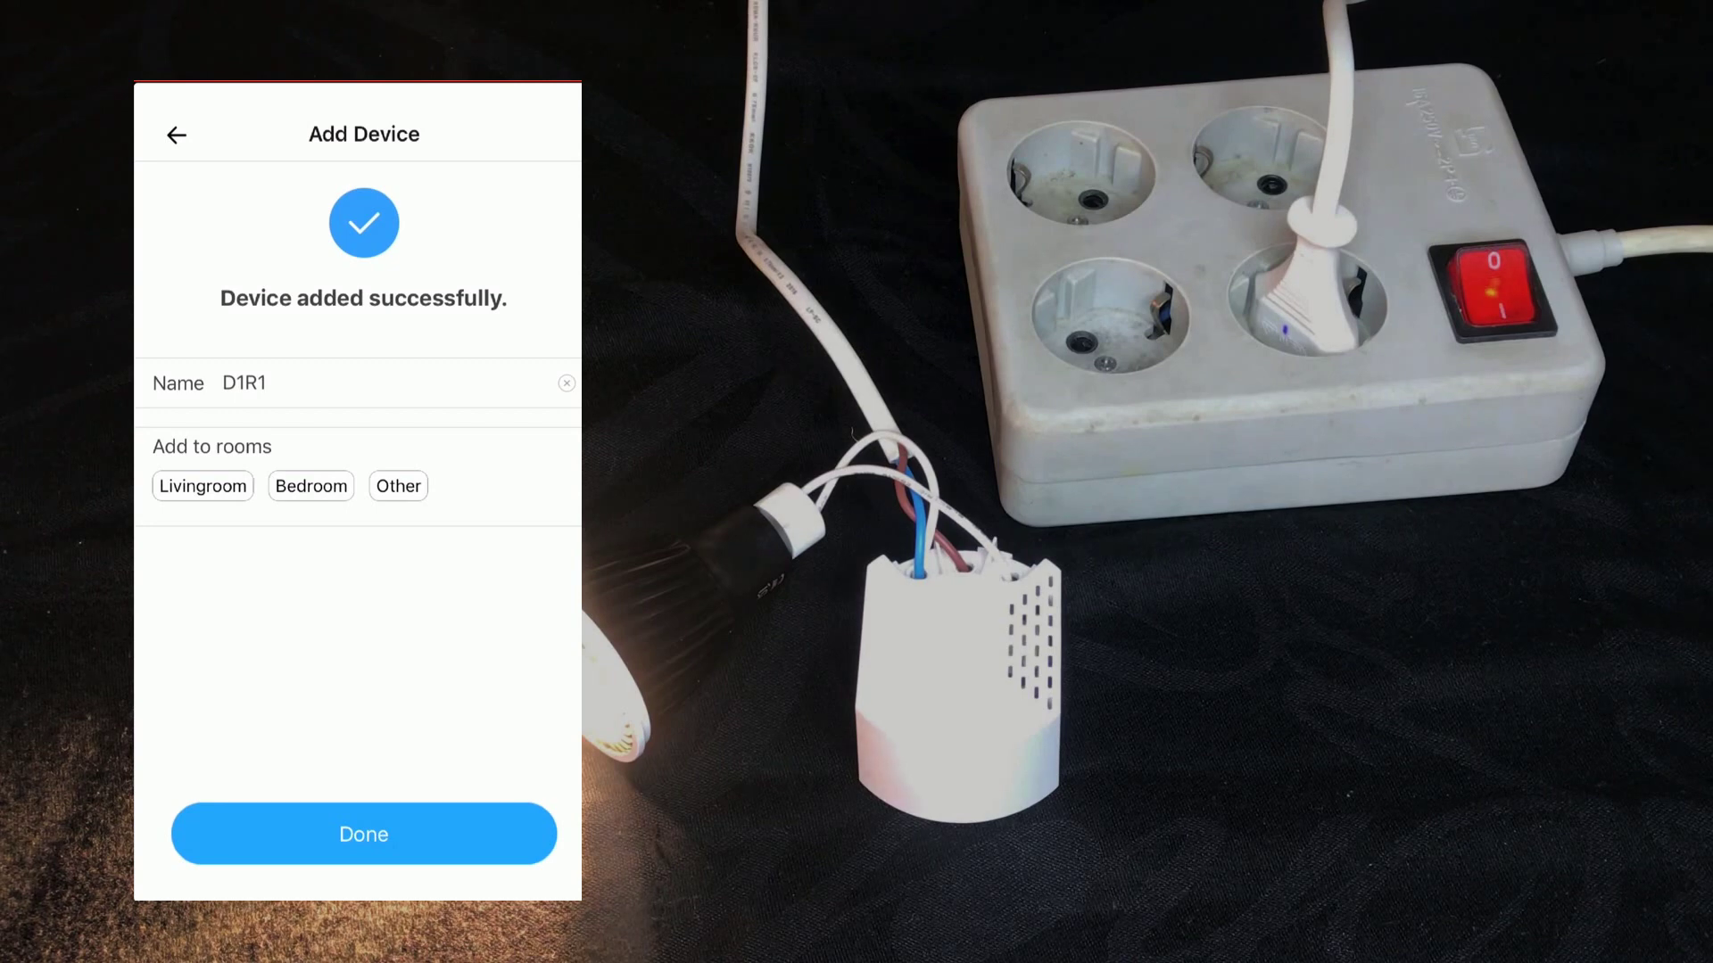
# Rename the new dimmer to 'Dimmer', place it in Livingroom, and finish setup
pyautogui.click(389, 382)
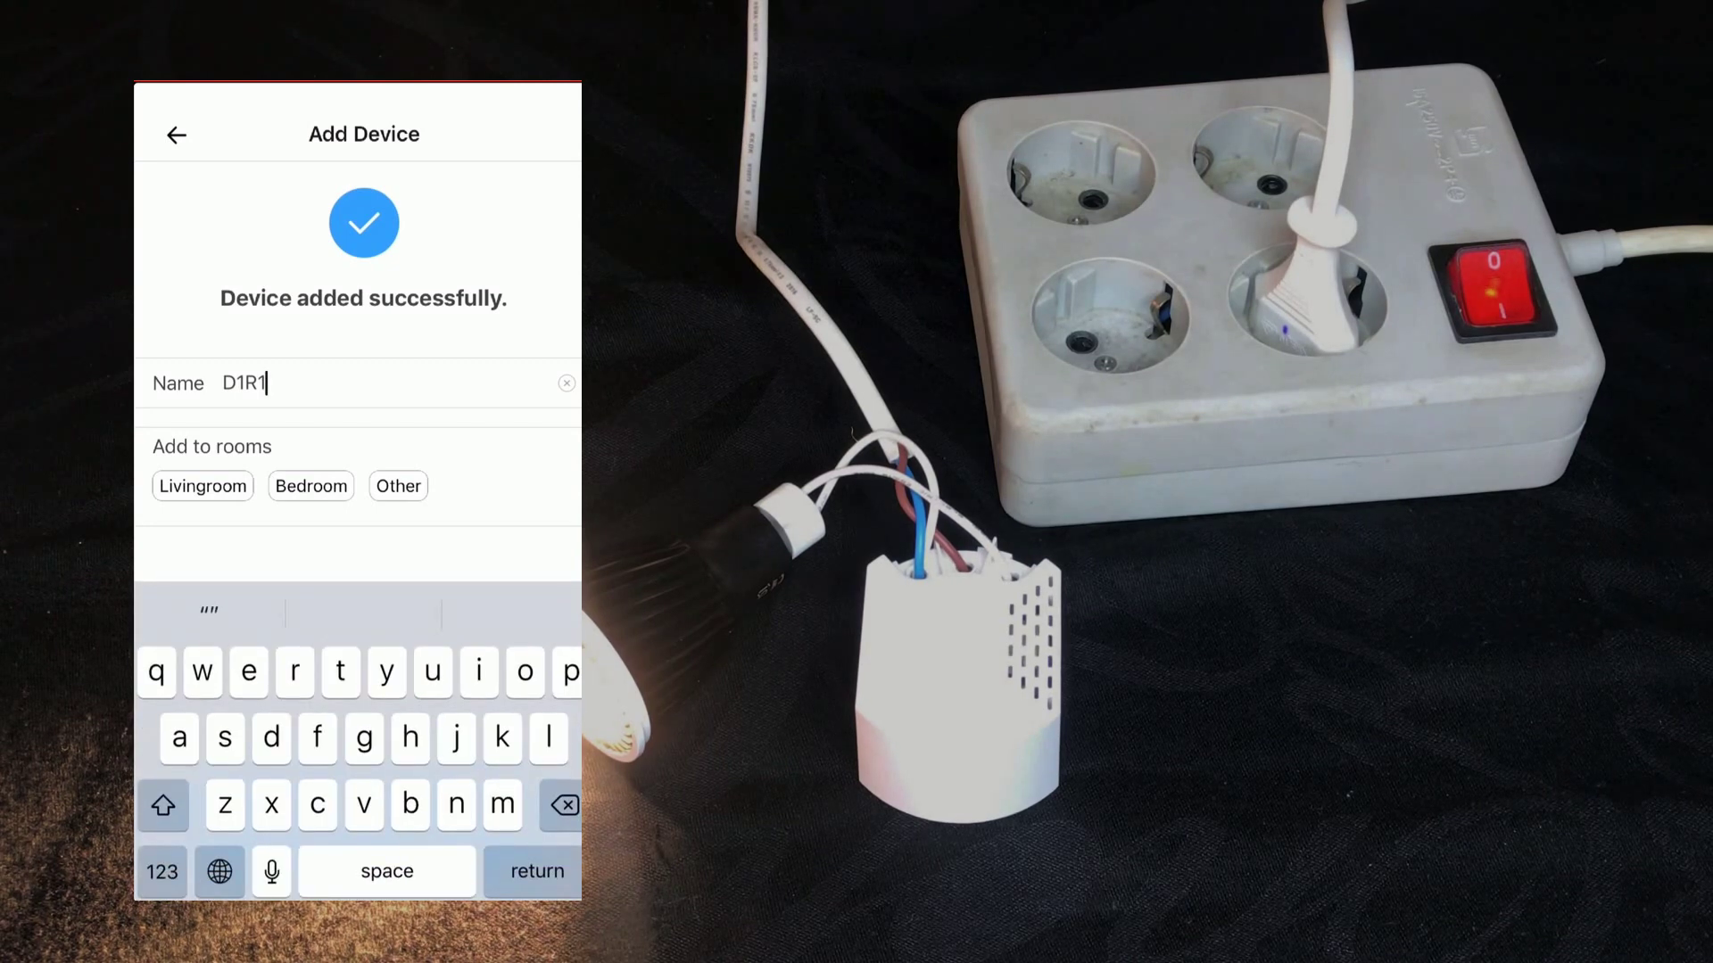
pyautogui.write('D')
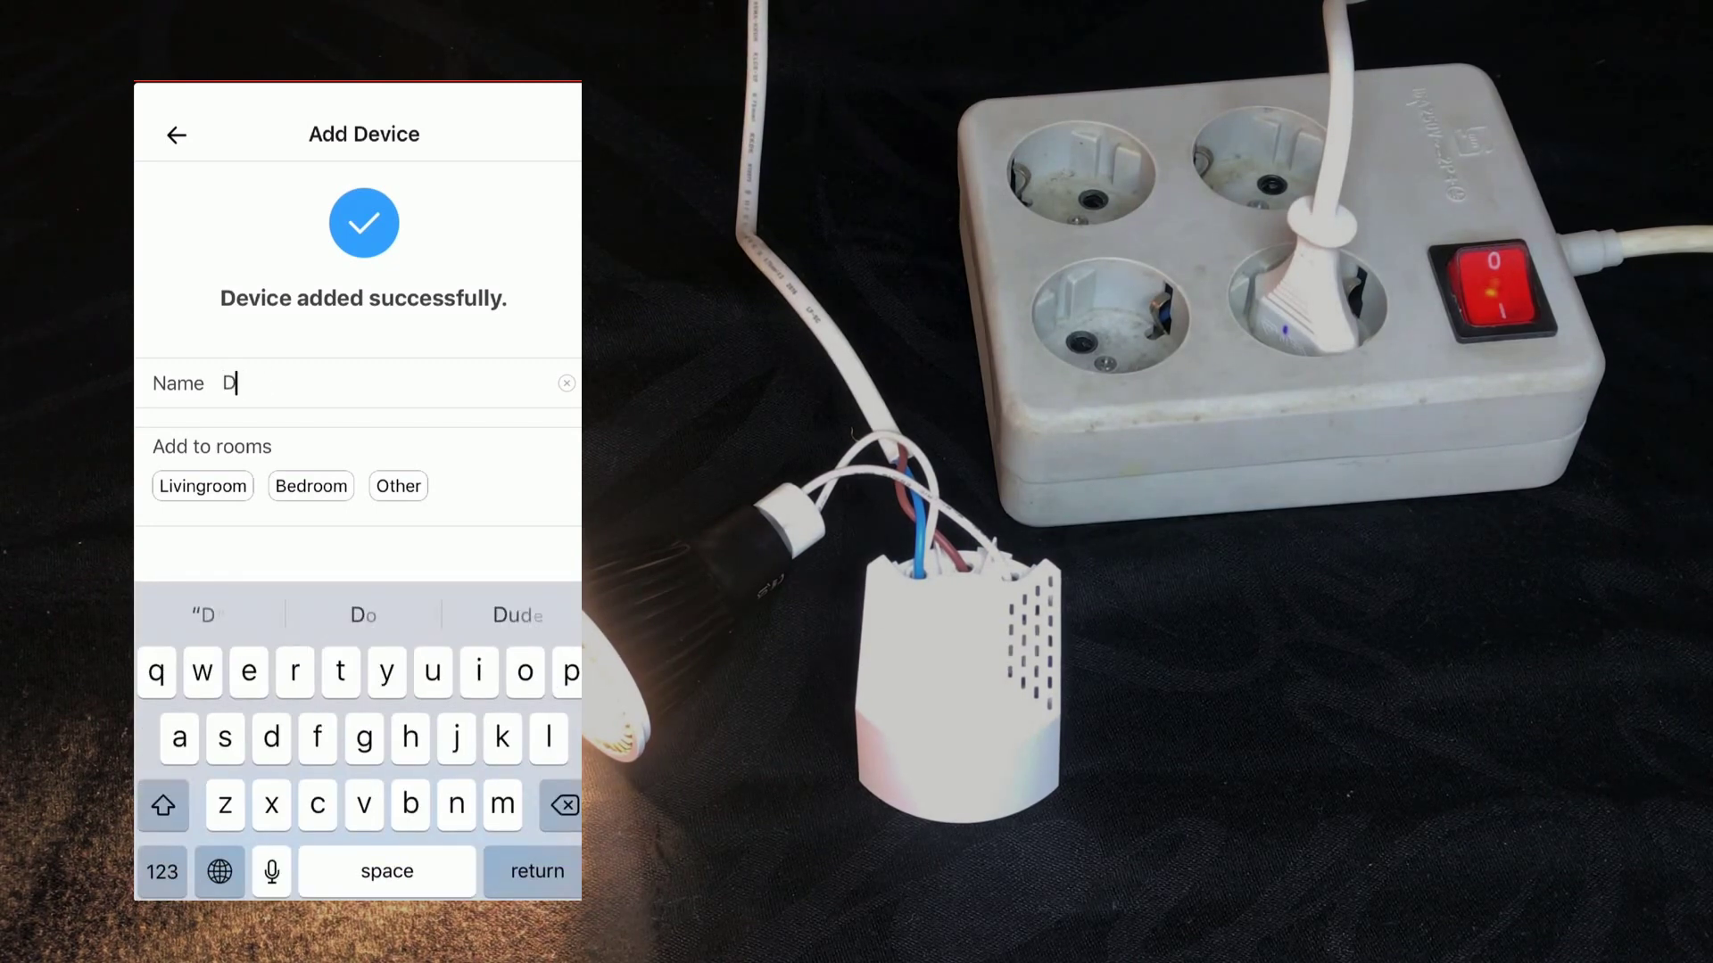
pyautogui.write('immer')
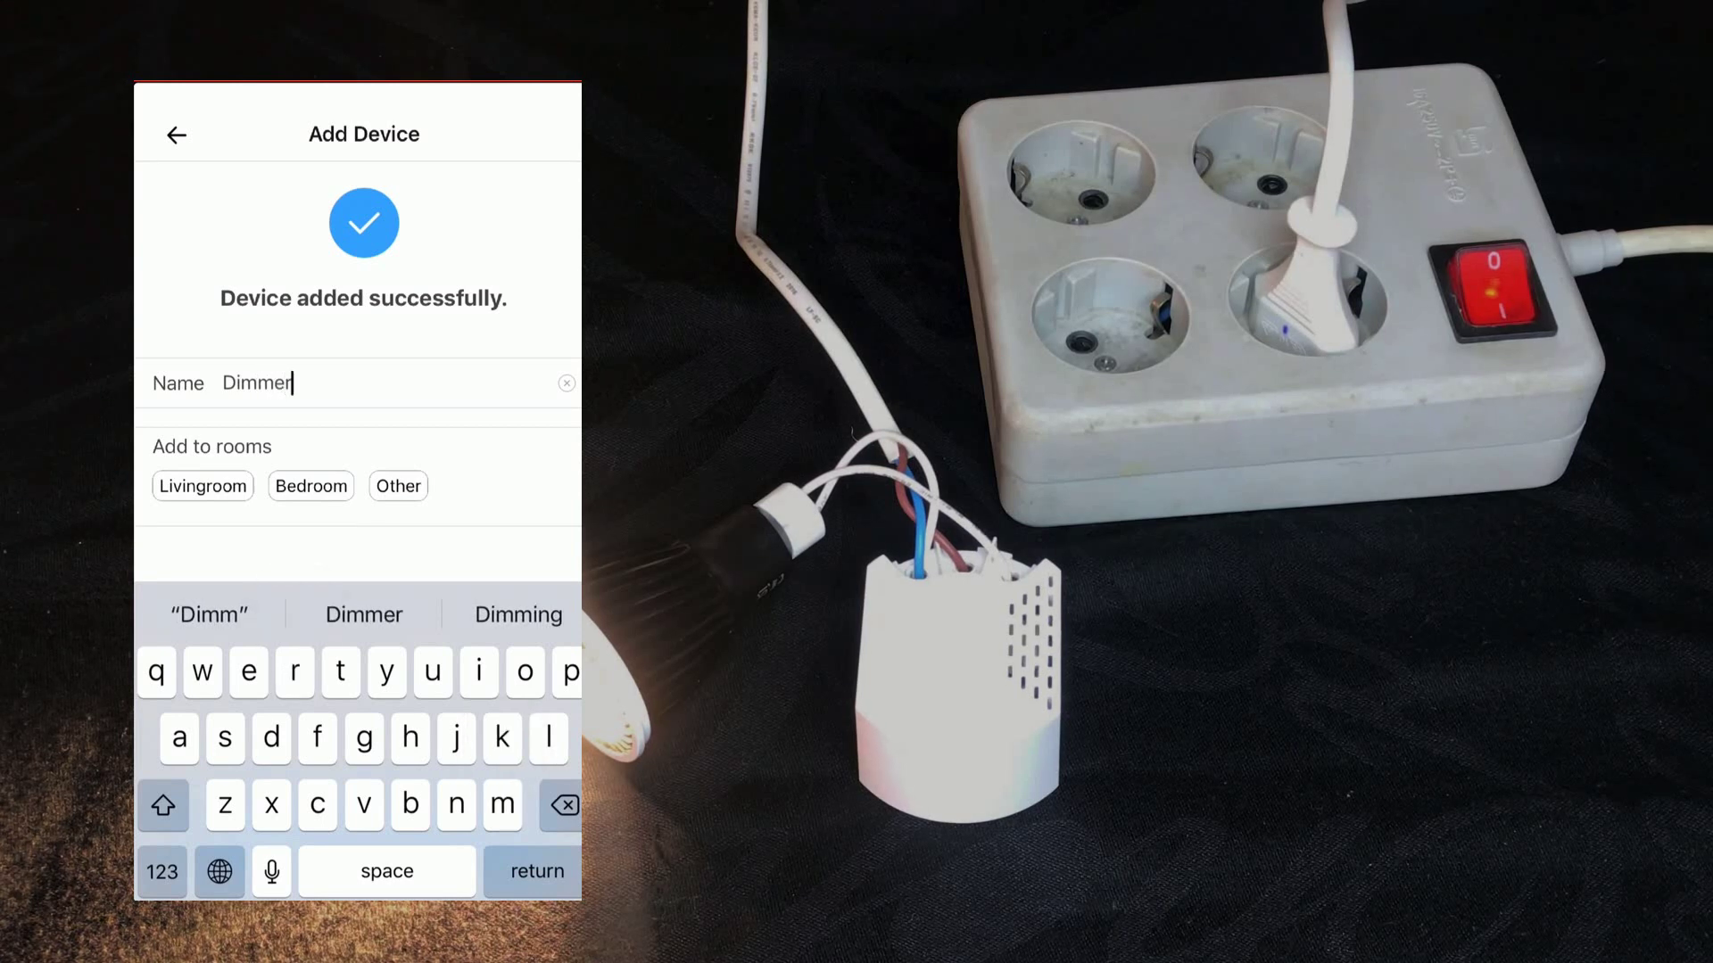
pyautogui.press('Return')
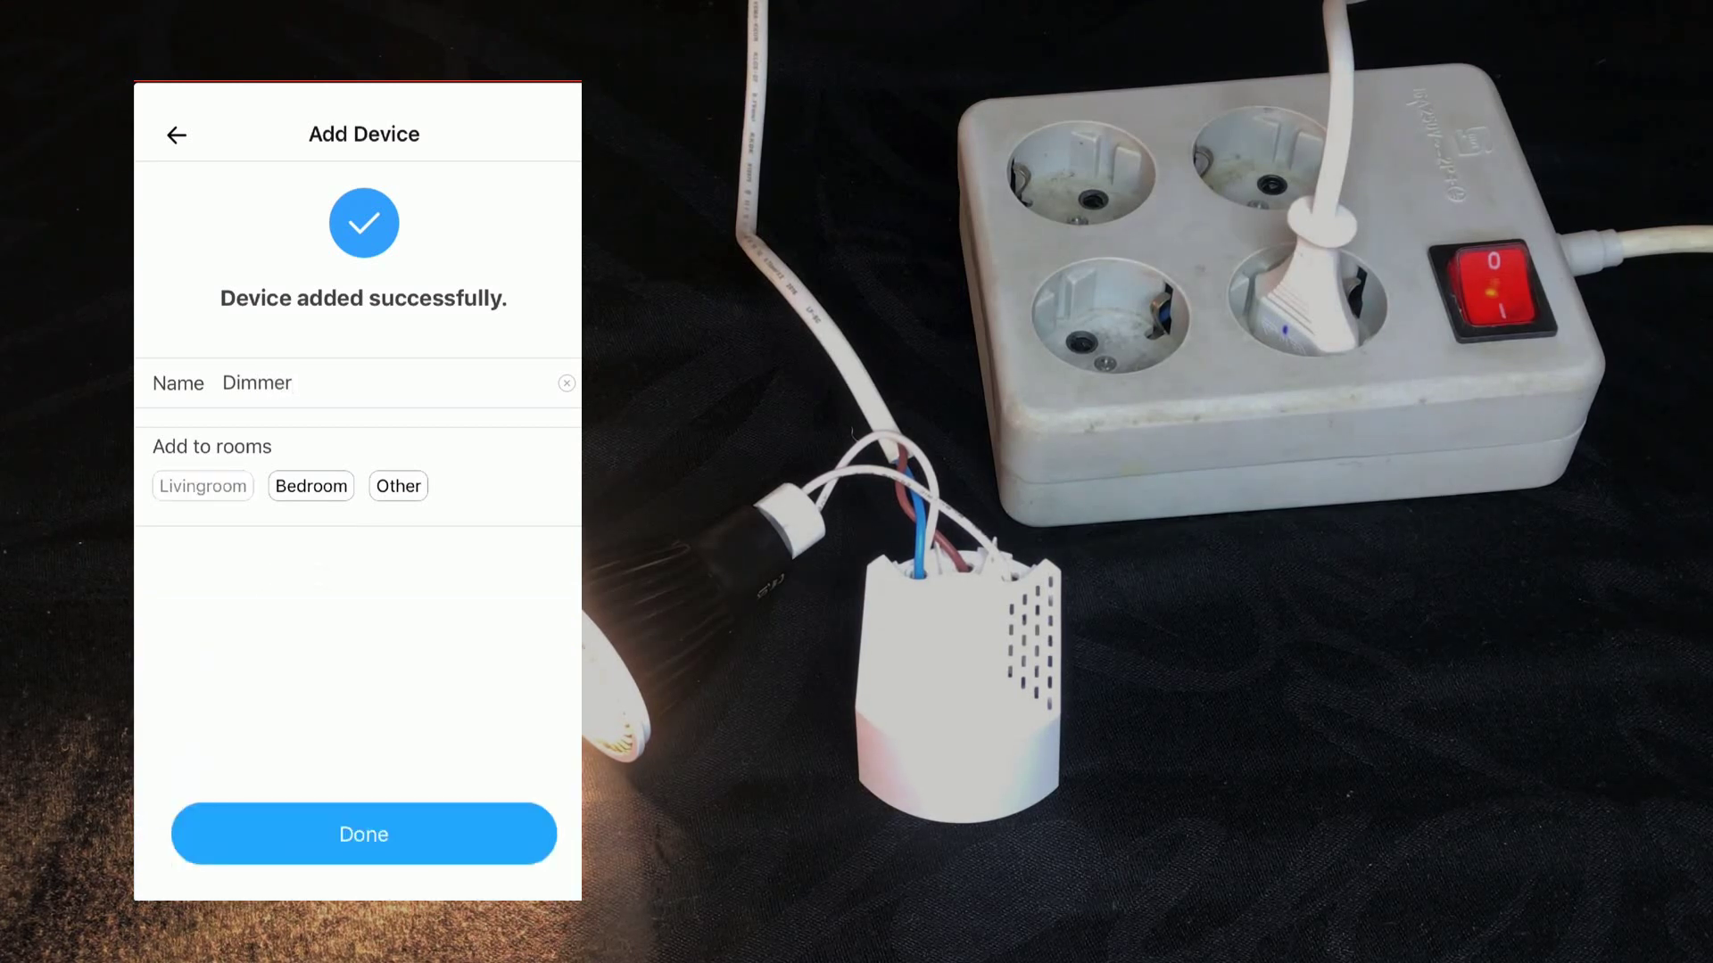
pyautogui.click(201, 486)
pyautogui.click(363, 834)
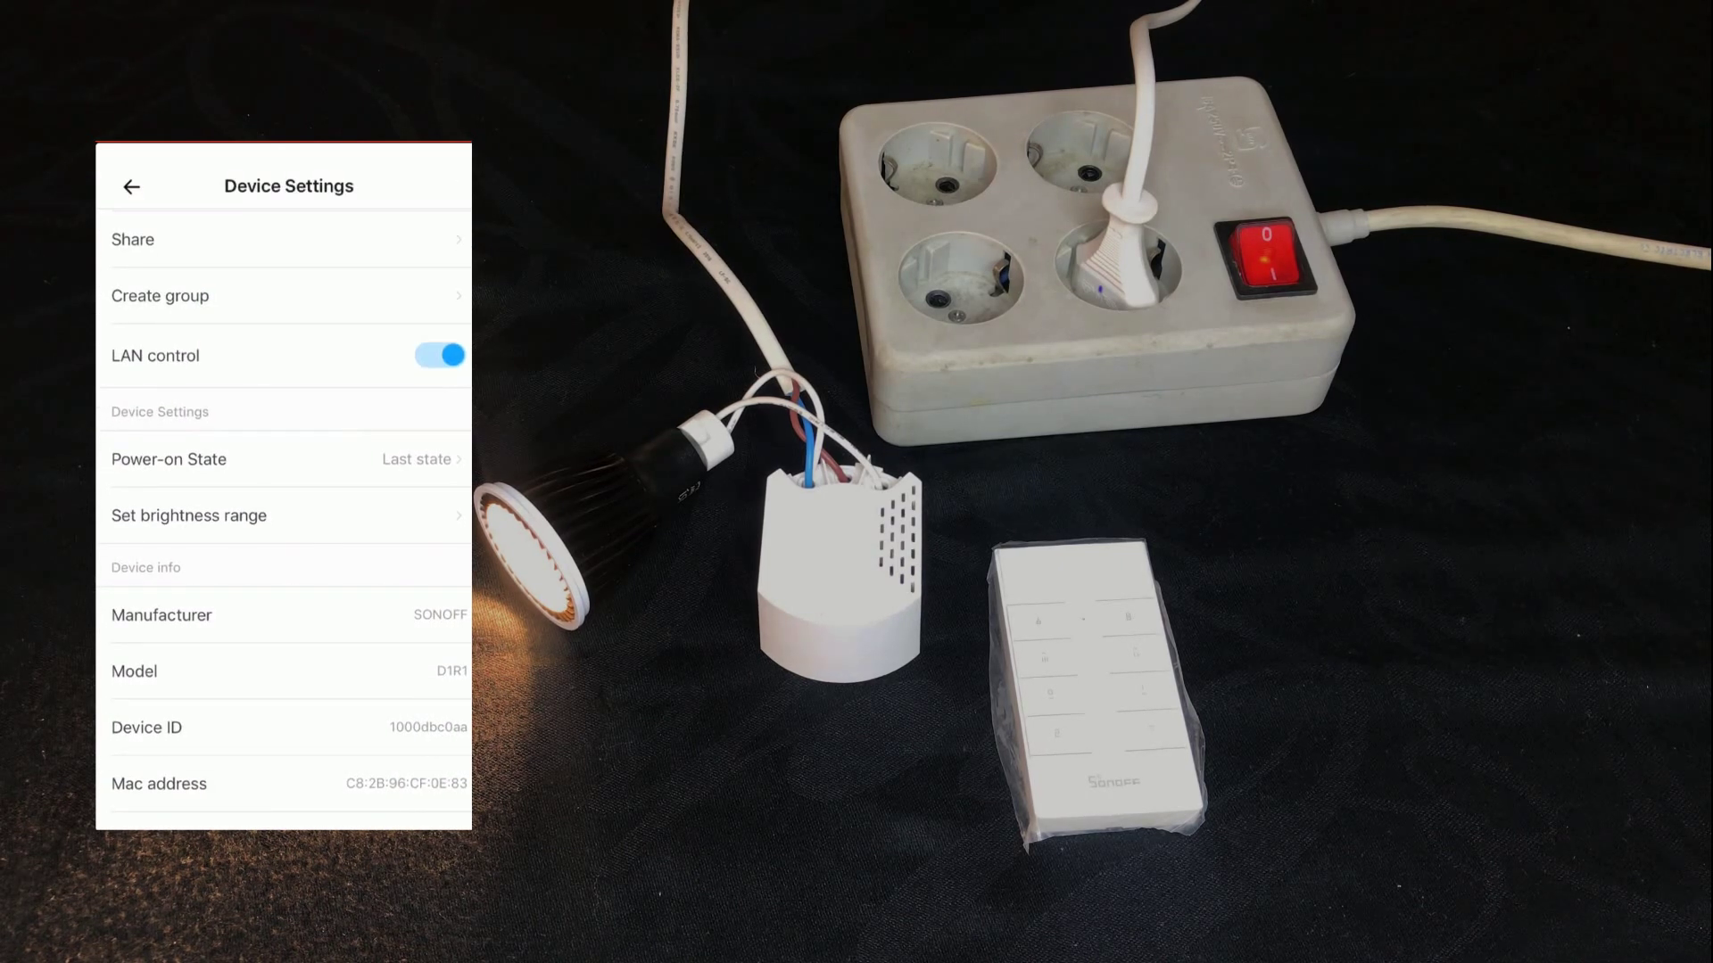
pyautogui.scroll(-3, 284, 523)
pyautogui.scroll(2, 283, 522)
pyautogui.scroll(3, 284, 521)
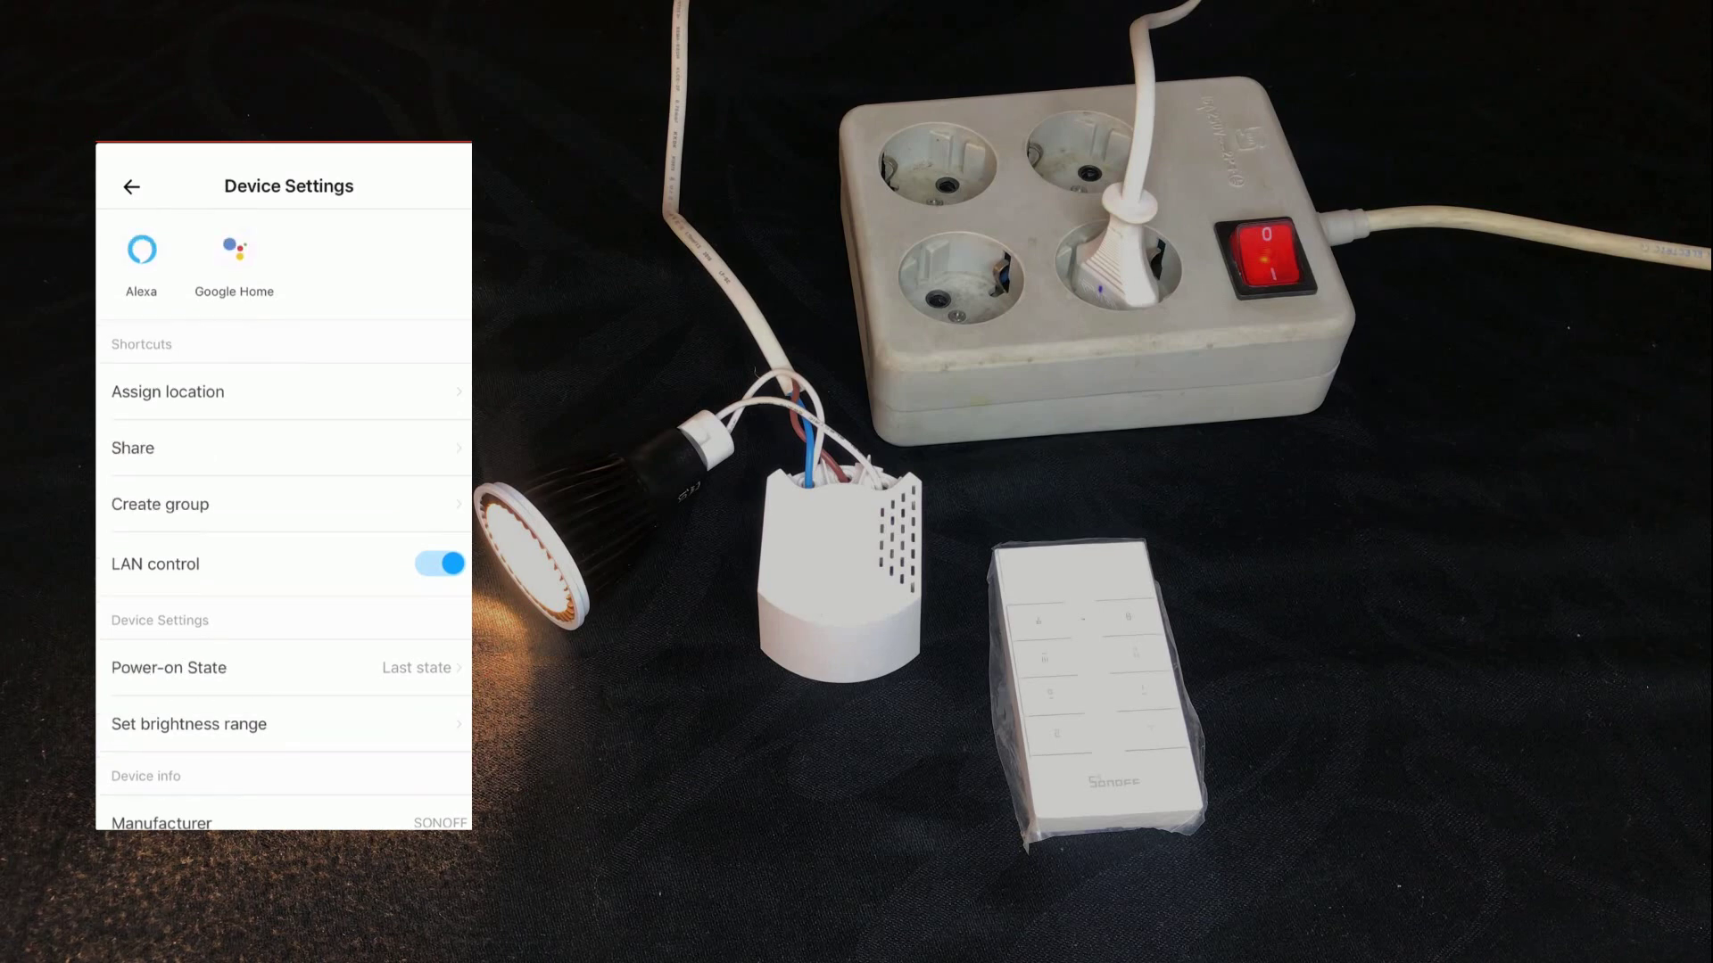